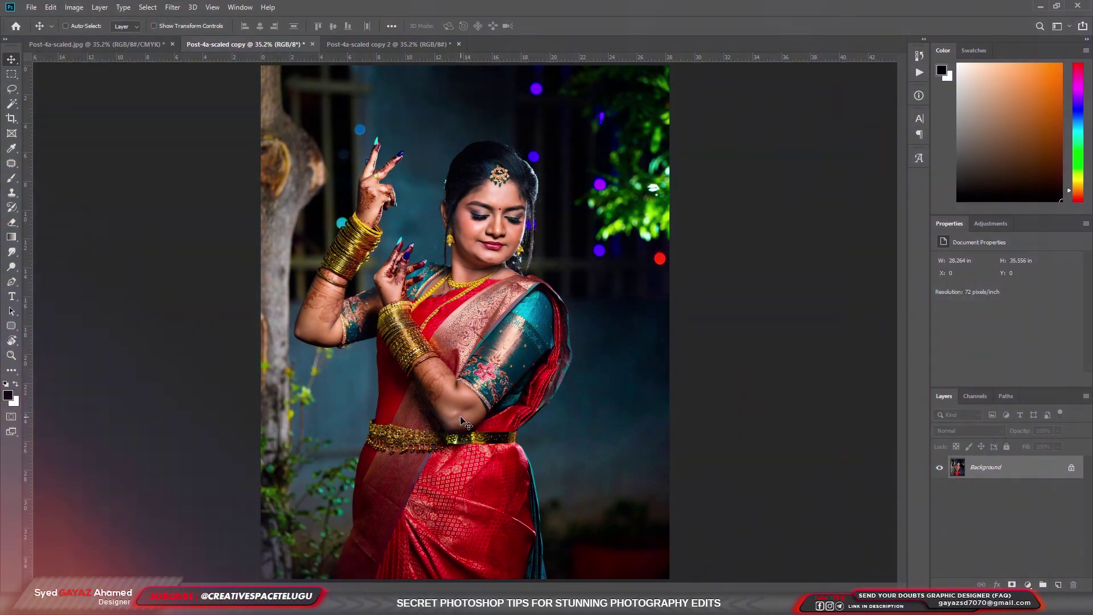
- Switch to the original Post-4a-scaled.jpg document and open it in the Camera Raw Filter
key(ctrl+Tab)
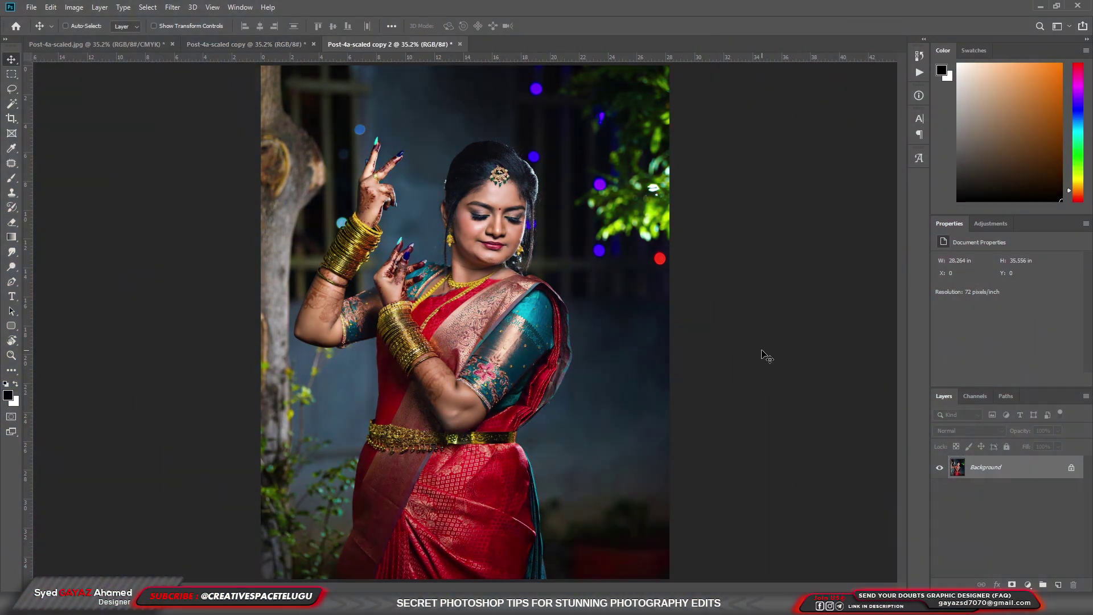
click(69, 49)
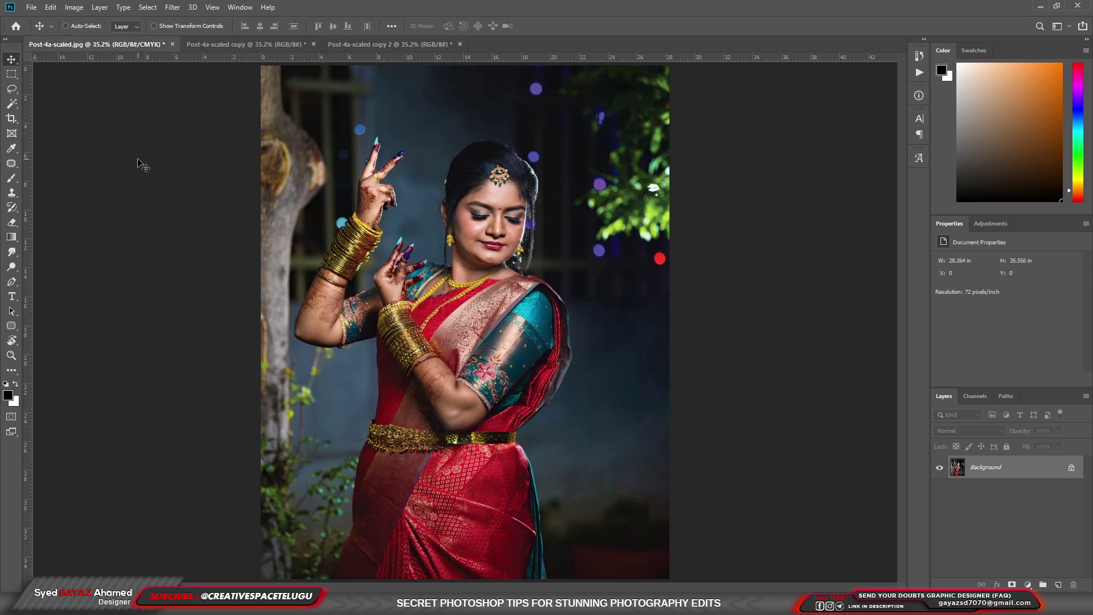
click(173, 7)
click(207, 79)
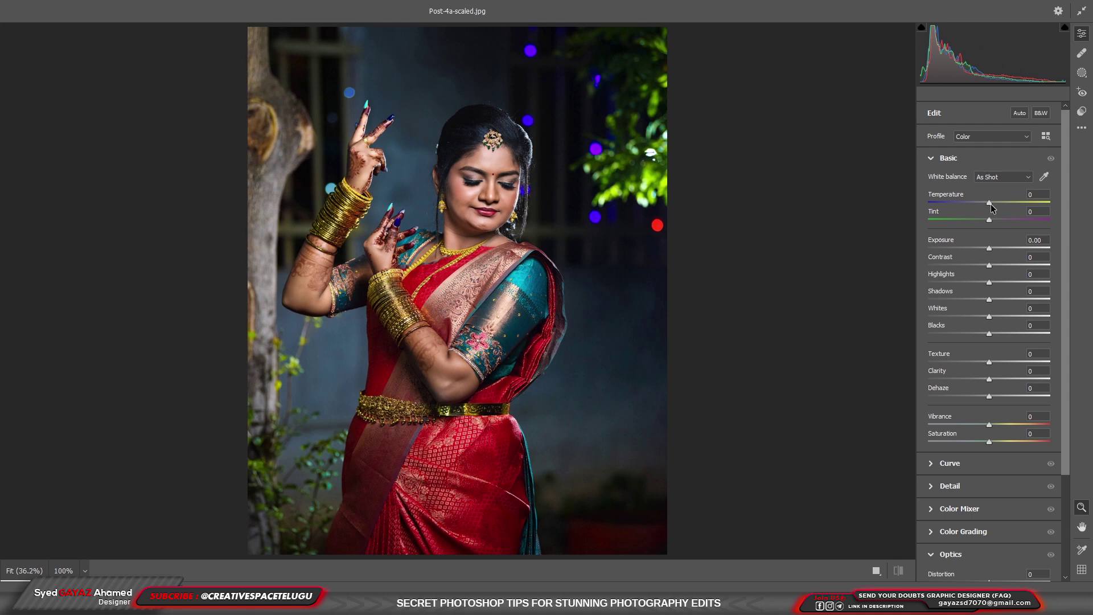
- Warm the portrait to Temperature +11 and boost Vibrance to +55 in Camera Raw
drag(991, 204, 997, 250)
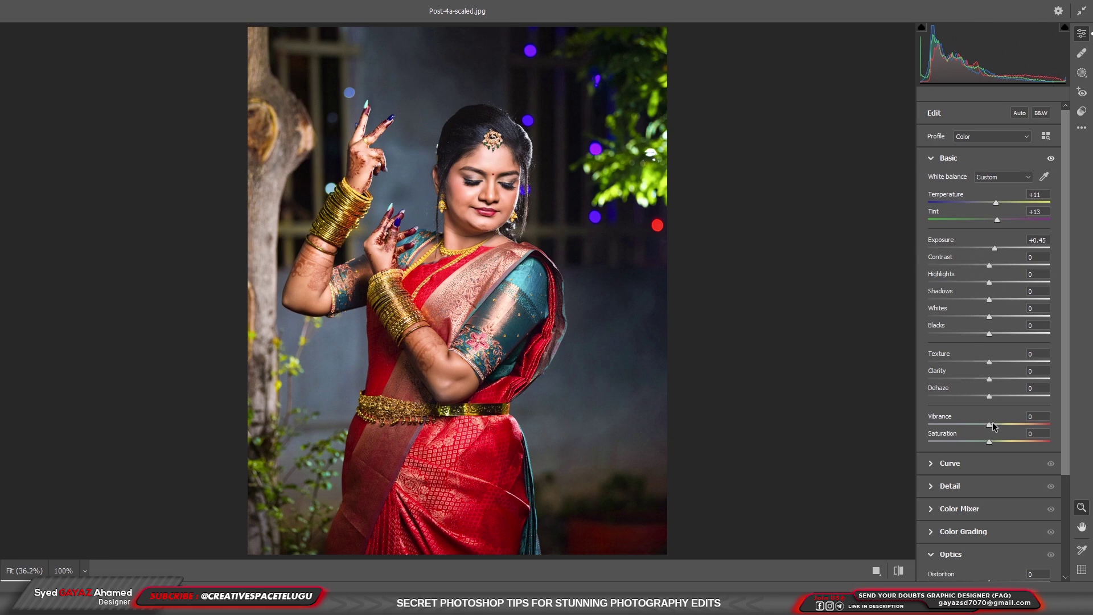
drag(991, 425, 1024, 425)
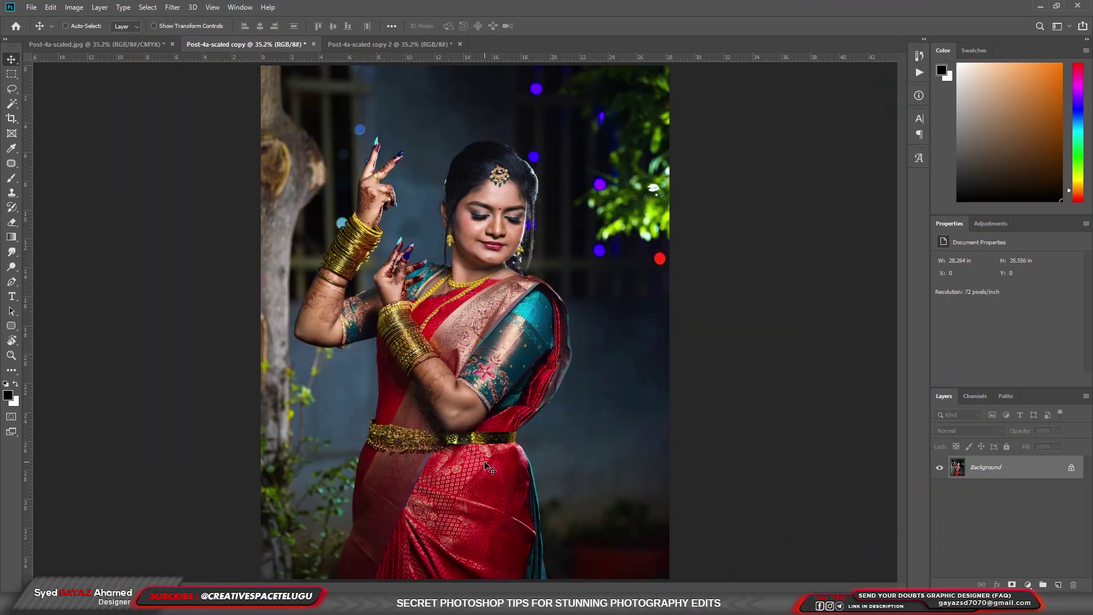
- Choose Adobe RGB (1998) in Assign Profile and preview it on the portrait copy
click(51, 7)
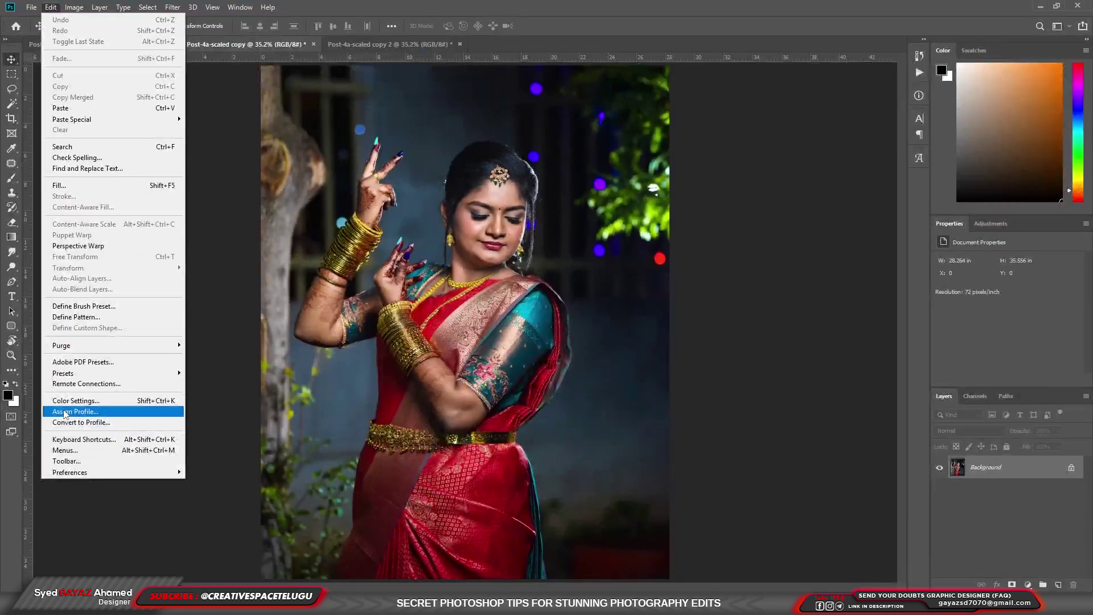
click(137, 413)
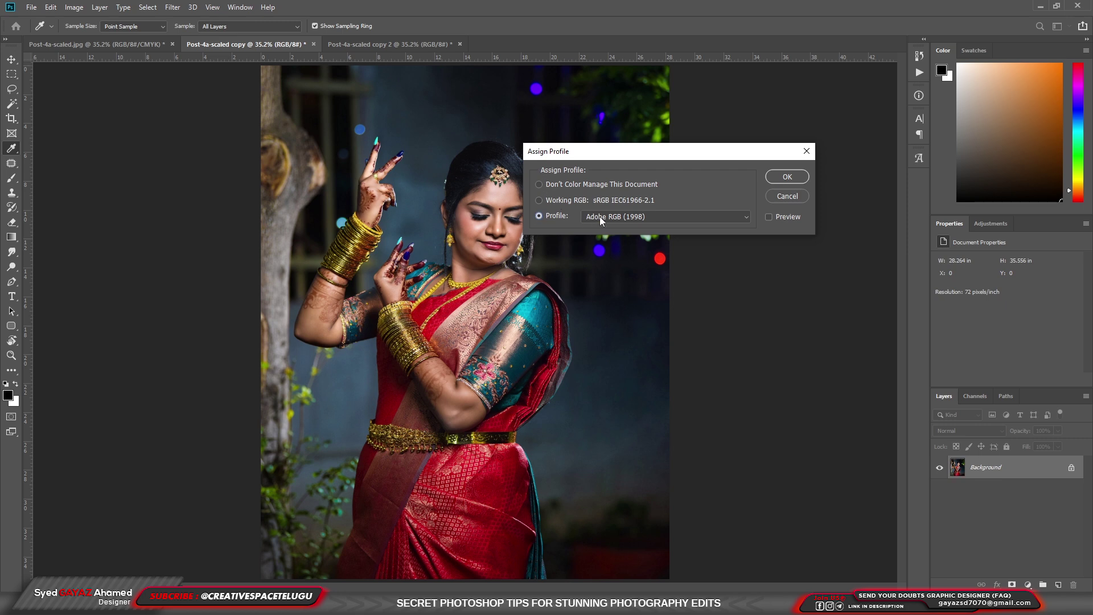
click(641, 216)
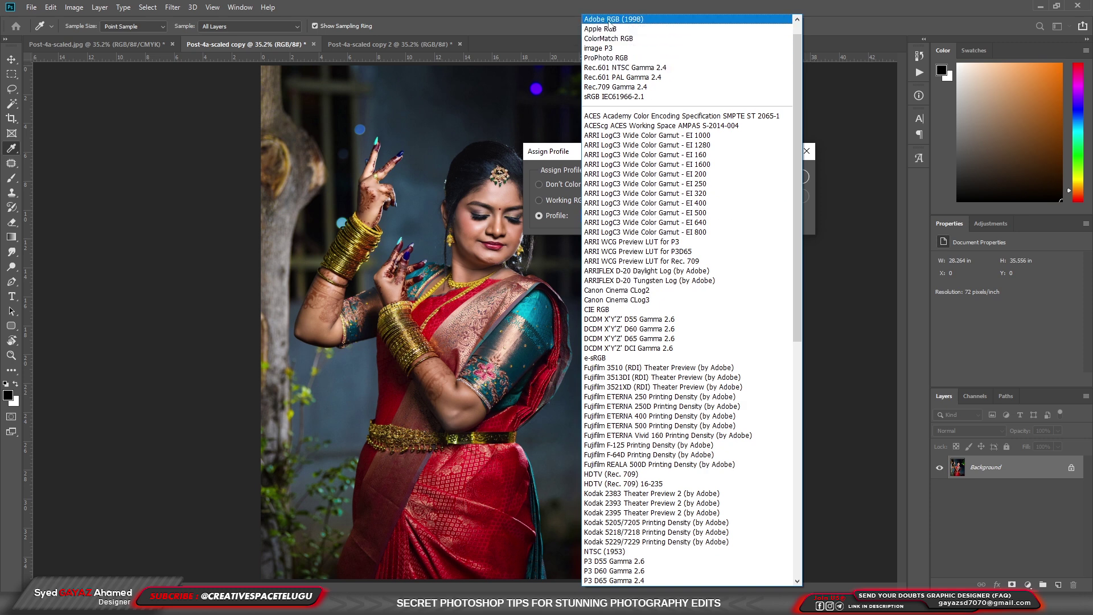
click(610, 21)
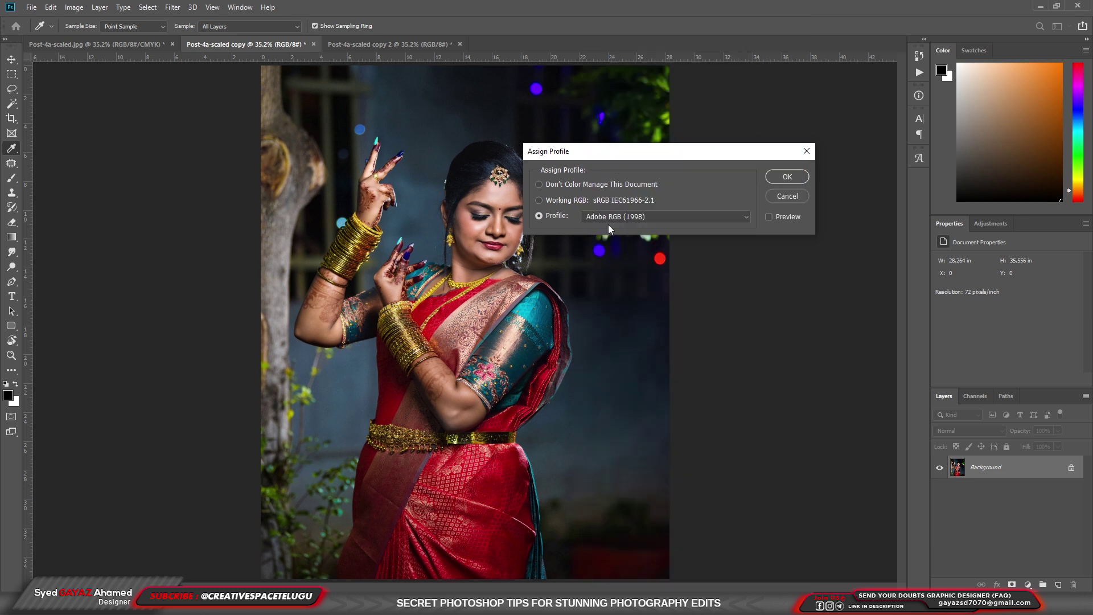
click(770, 217)
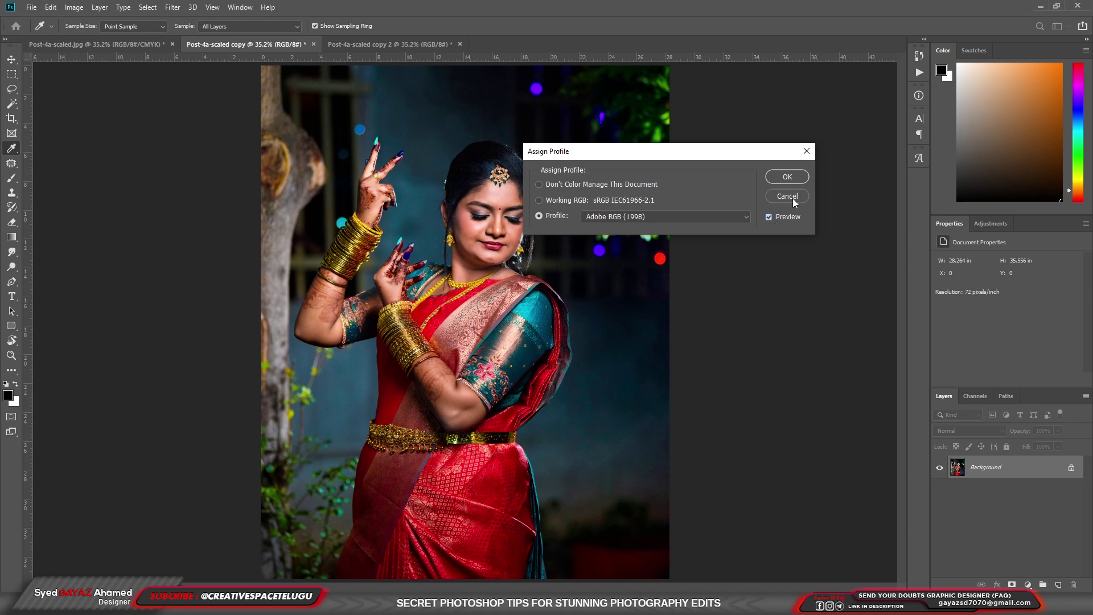
- Confirm the Adobe RGB profile, return to the Move tool, and bring up the window arrangement options
click(787, 178)
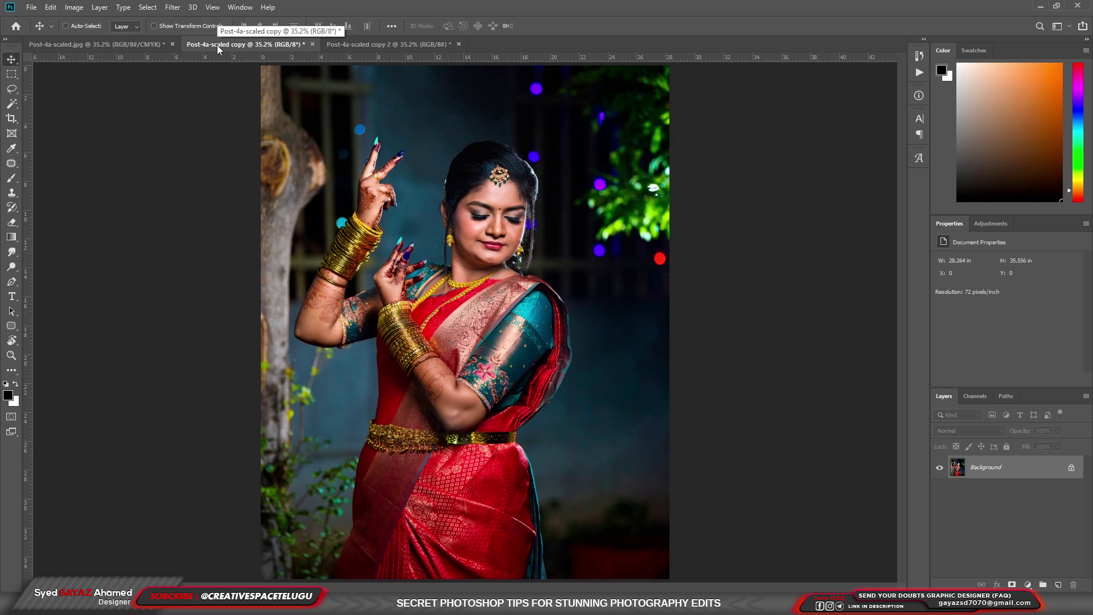
key(v)
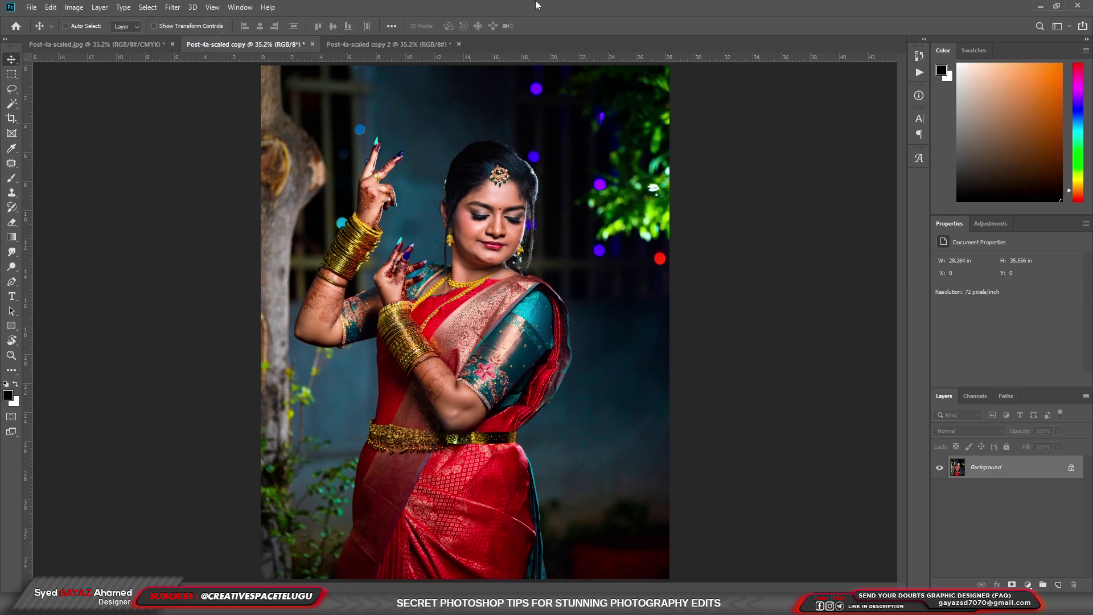
click(240, 7)
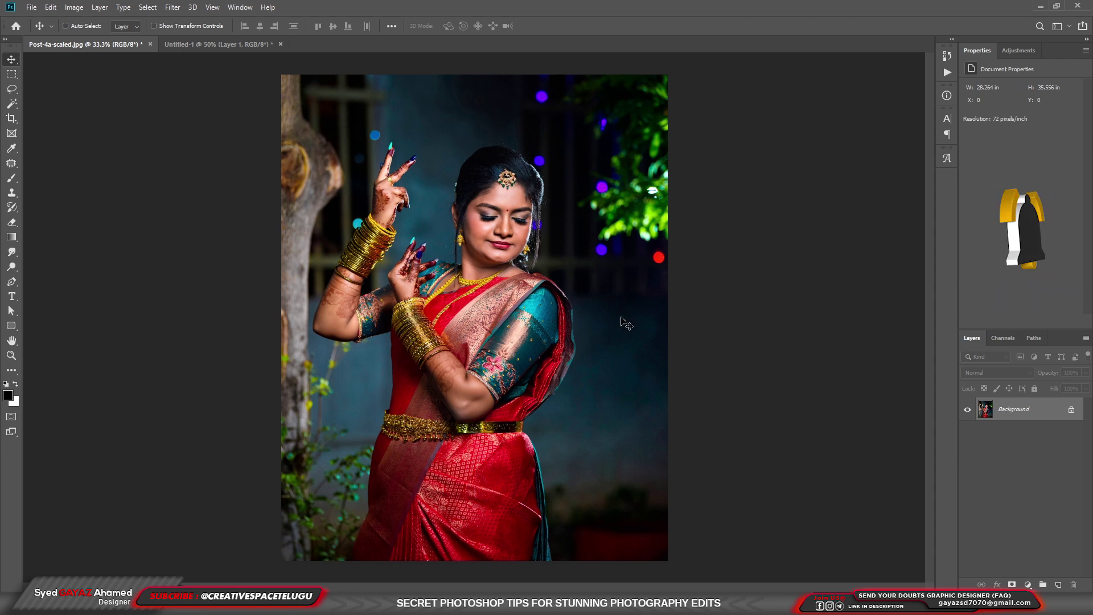
- Export the portrait via Save for Web (Legacy) as JPEG High, quality 60
click(32, 7)
mouse_move(52, 162)
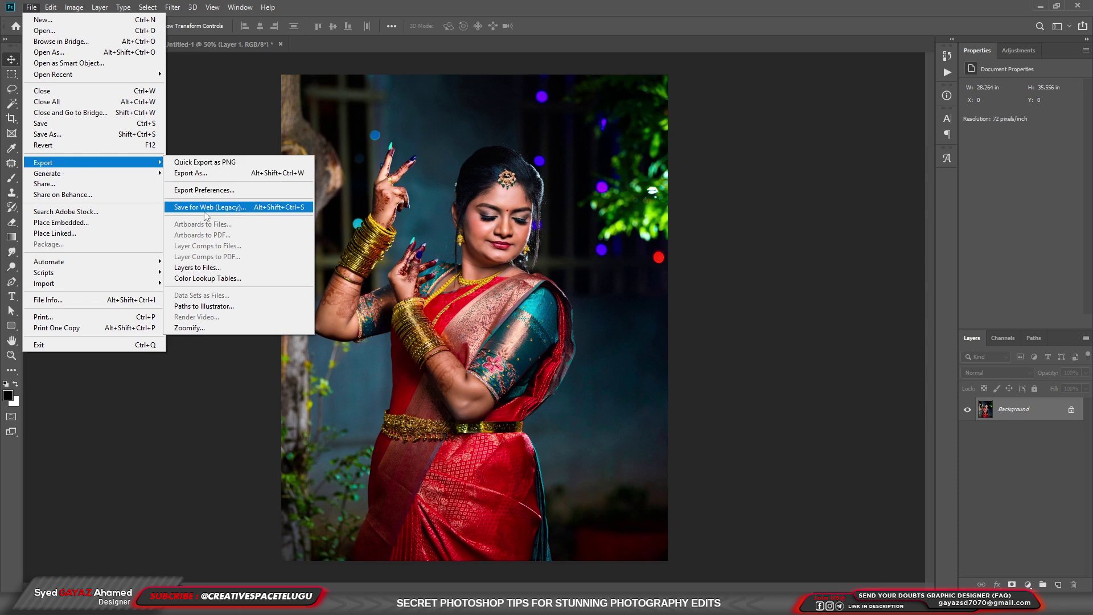
click(225, 213)
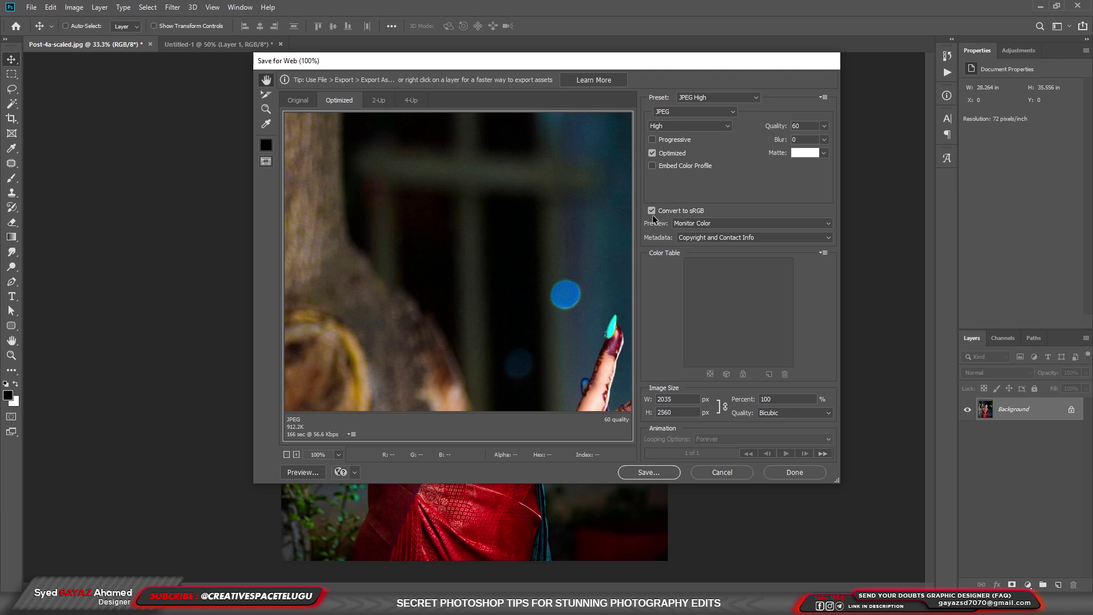
click(649, 473)
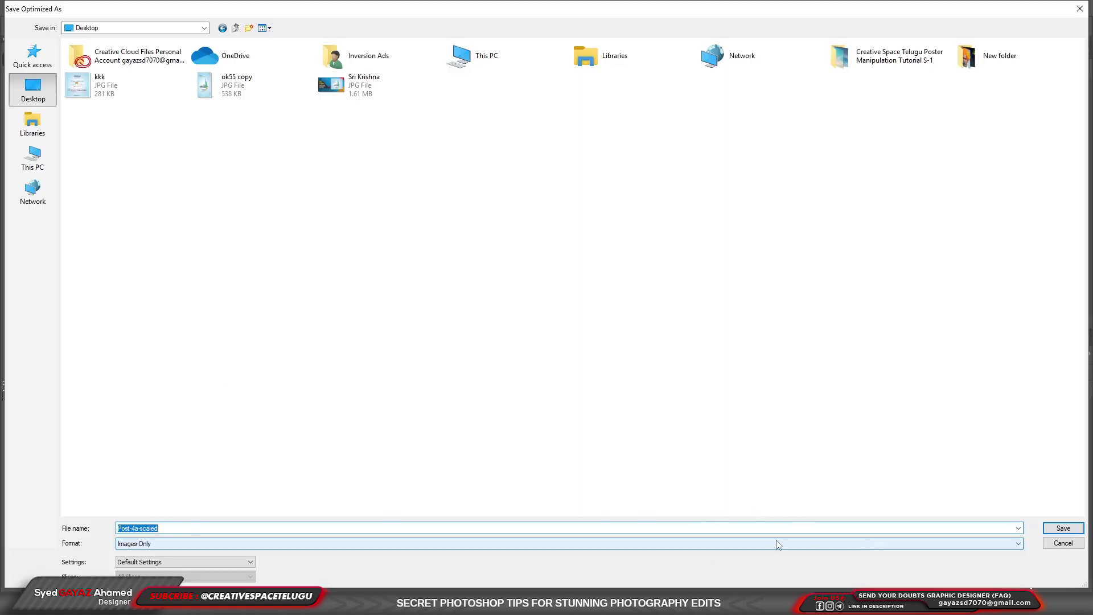
click(1069, 522)
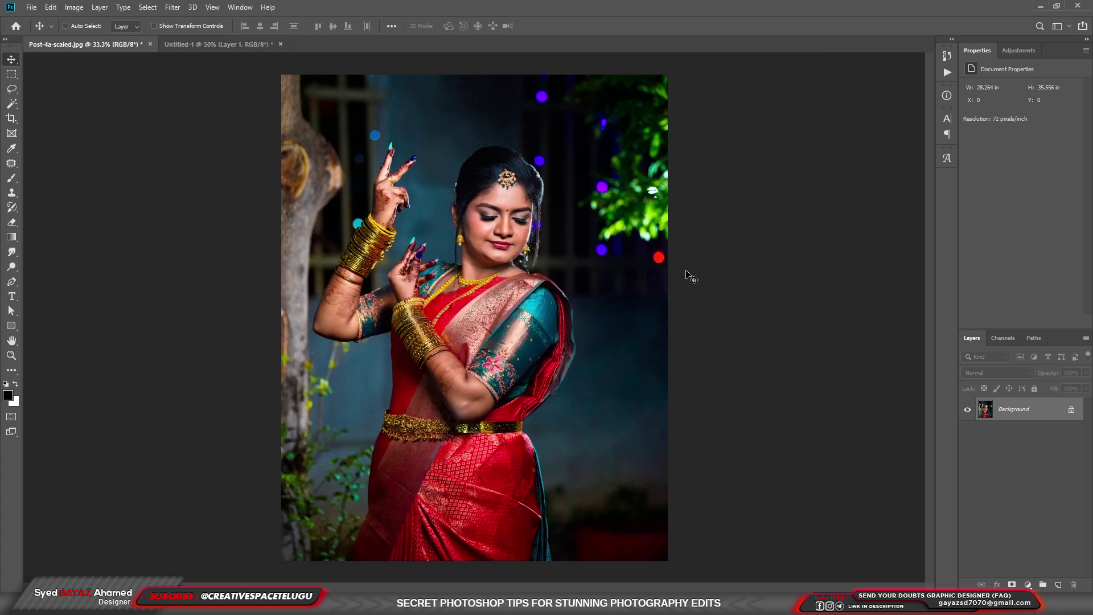